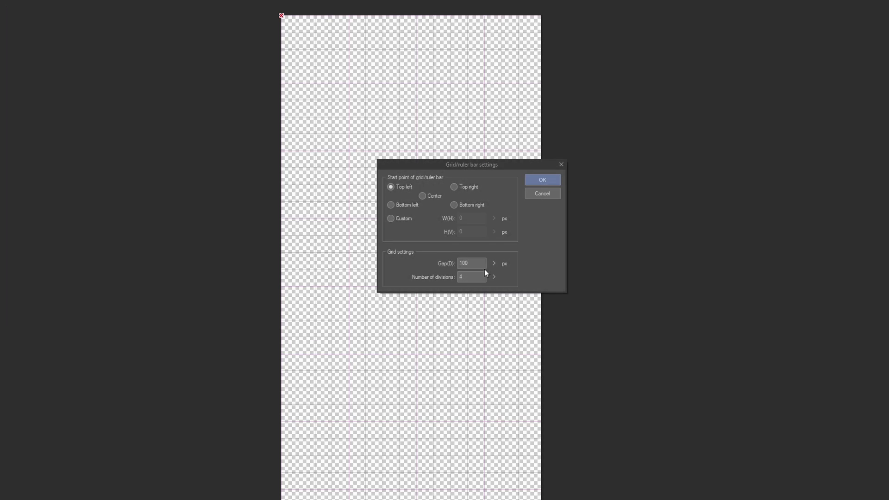
Set the canvas grid gap to 48 px.
type("48")
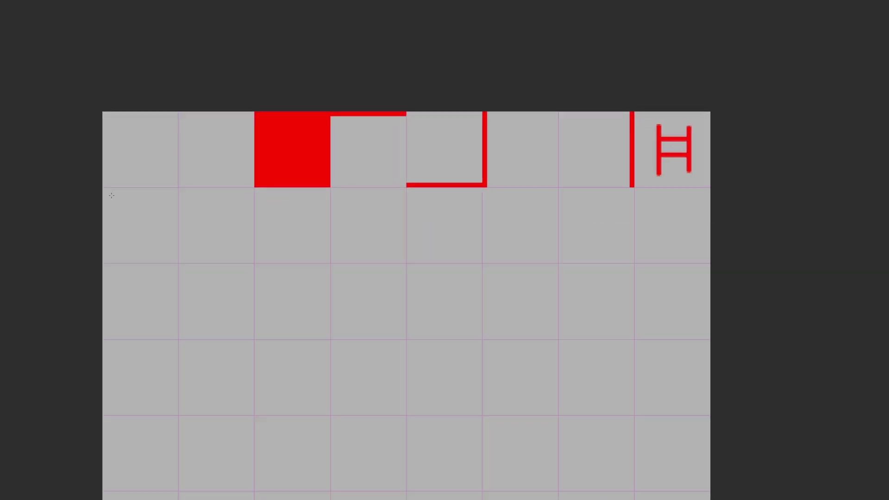
Draw red wall edges on the second row's first two tiles: top and left on the first, top and right on the second.
left_click_drag(111, 195, 171, 256)
key("b")
mouse_move(102, 189)
left_mouse_down()
mouse_move(103, 262)
mouse_move(177, 188)
left_mouse_up()
key("m")
mouse_move(184, 194)
left_mouse_down()
mouse_move(235, 260)
mouse_move(247, 190)
mouse_move(252, 262)
left_mouse_up()
key("m")
mouse_move(109, 257)
left_mouse_down()
mouse_move(174, 195)
mouse_move(104, 188)
left_mouse_up()
left_click_drag(104, 188, 104, 262)
Draw red corner walls on the second row's third and fourth tiles: right and bottom edges, and left and bottom edges.
key("m")
left_click_drag(259, 195, 324, 257)
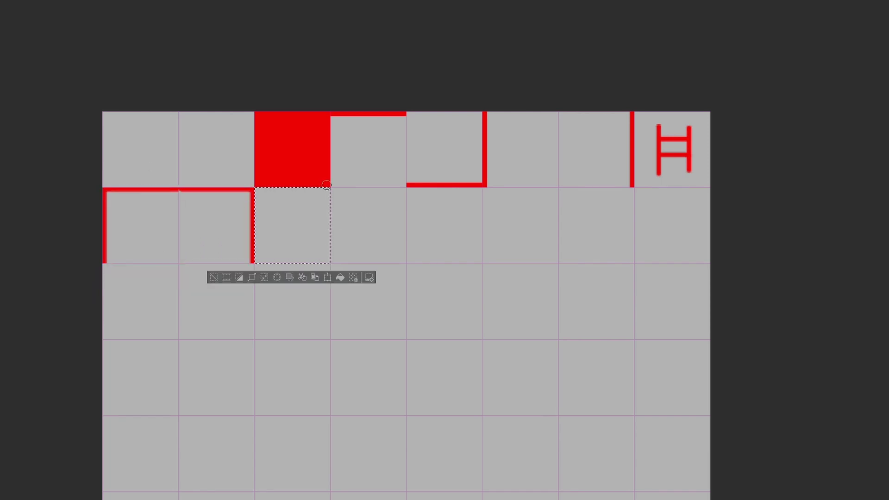
left_click_drag(326, 185, 327, 261)
left_click_drag(327, 261, 256, 261)
key("m")
left_click_drag(399, 255, 354, 201)
mouse_move(333, 189)
left_mouse_down()
mouse_move(333, 261)
mouse_move(405, 262)
left_mouse_up()
middle_click_drag(407, 232, 361, 232)
Draw red top and bottom edges on the second row's fifth tile, and left and right edges on the sixth.
mouse_move(365, 194)
left_mouse_down()
mouse_move(401, 236)
mouse_move(435, 189)
left_mouse_up()
left_click_drag(361, 261, 435, 261)
key("m")
left_click_drag(507, 194, 458, 243)
left_click_drag(437, 187, 437, 263)
left_click_drag(510, 188, 509, 277)
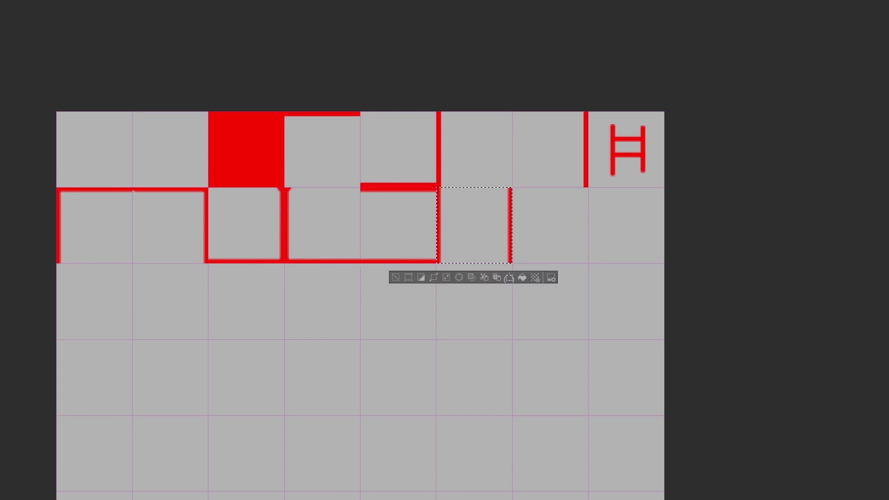
Mark the last tile of the second row with a light green fill.
scroll(525, 274, "down", 2)
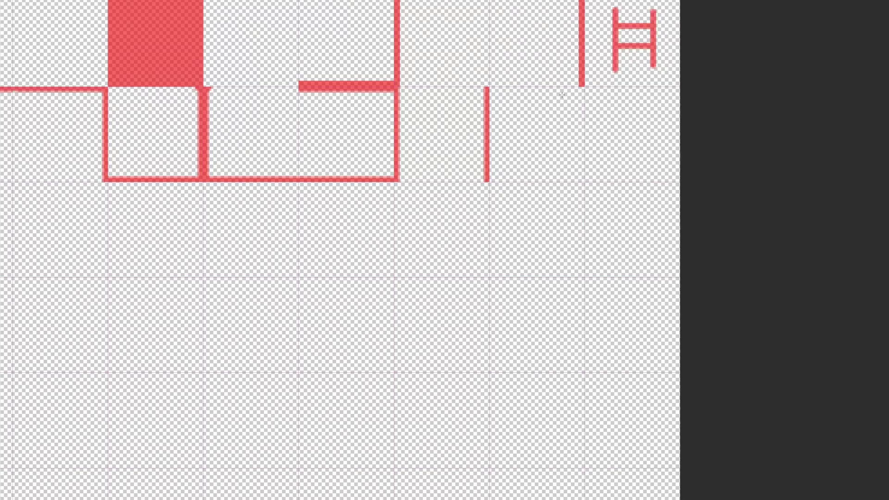
left_click_drag(562, 93, 656, 201)
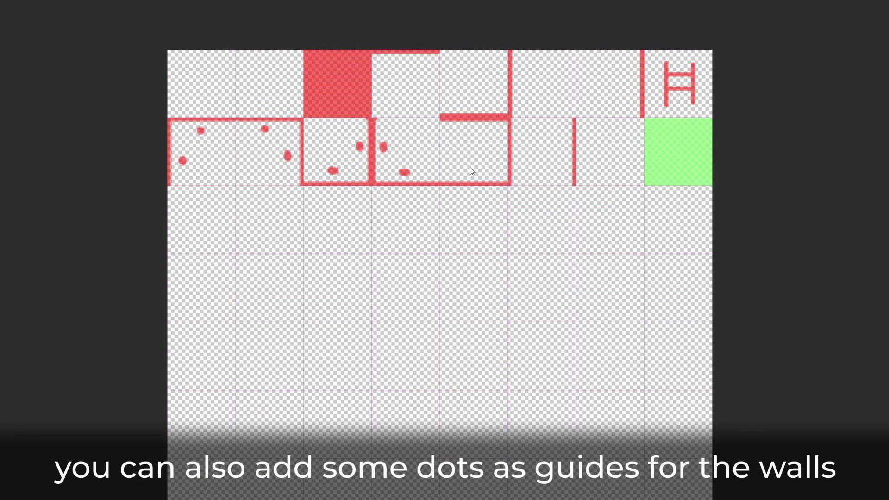
Add red guide dots beside the walls inside the tiles to mark the blocked sides.
left_click(475, 131)
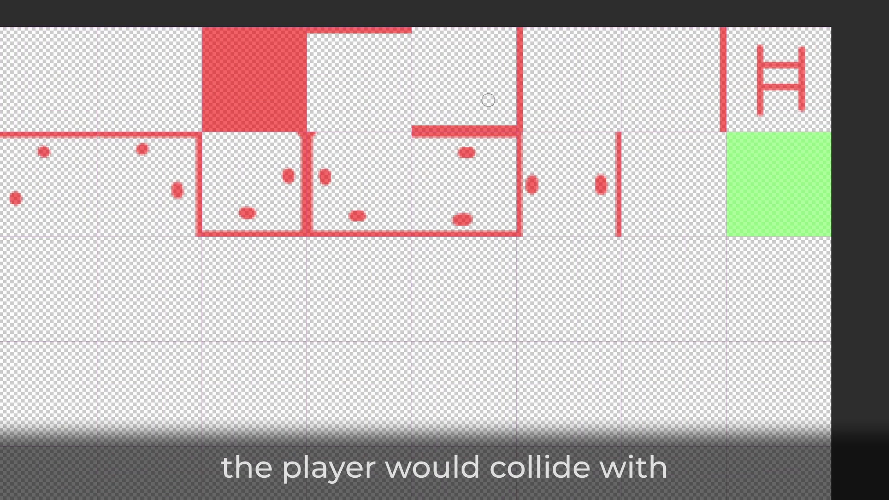
left_click(403, 65)
left_click(526, 85)
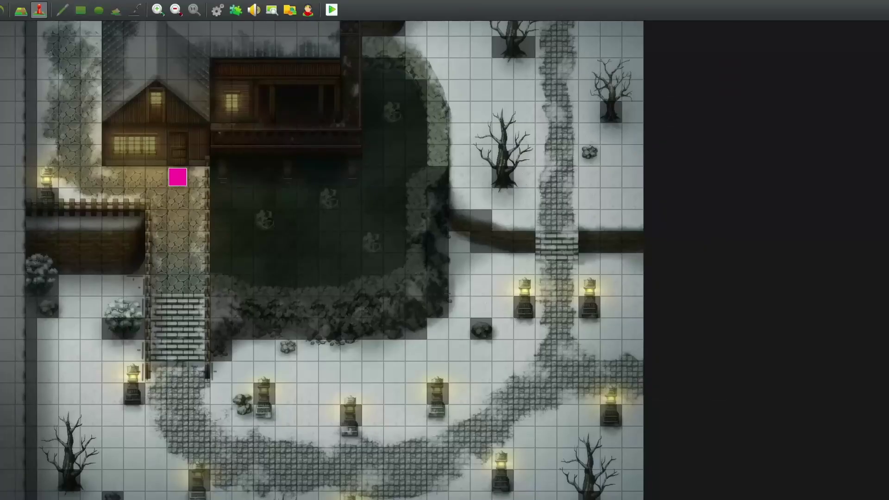
In RPG Maker's database, name the empty tileset slot 0008 "COL Tileset".
left_click(217, 9)
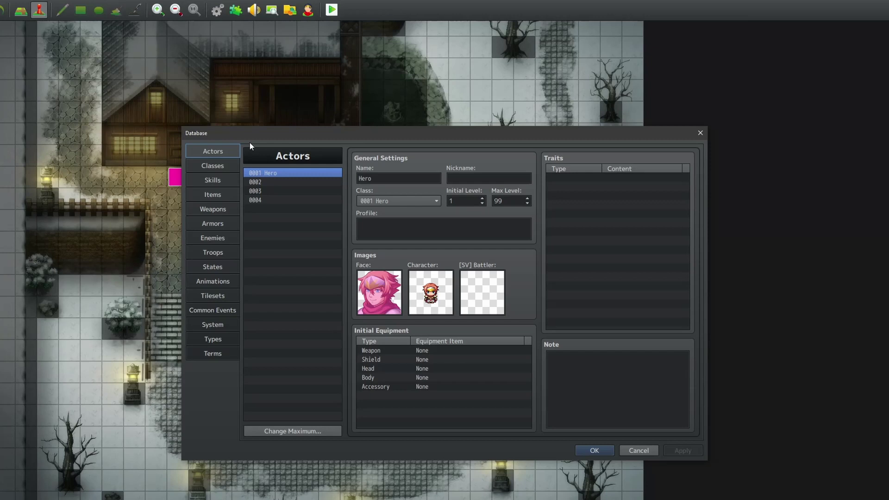
left_click(214, 294)
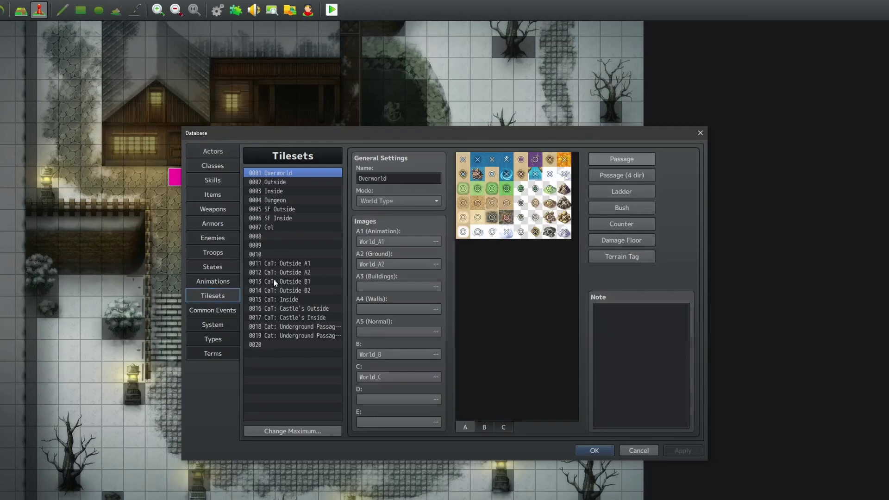
left_click(290, 236)
left_click(379, 179)
type("COL Tileset")
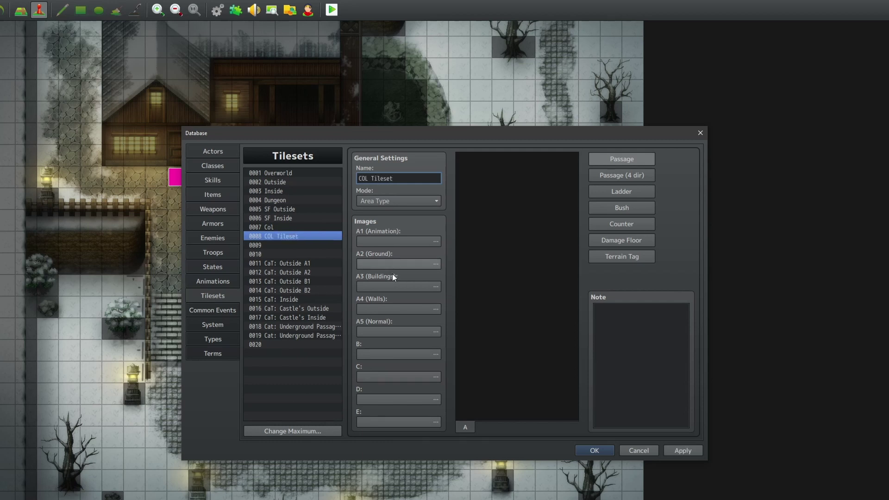
Assign the COLTileset image to the tileset's A5 (Normal) slot.
double_click(388, 331)
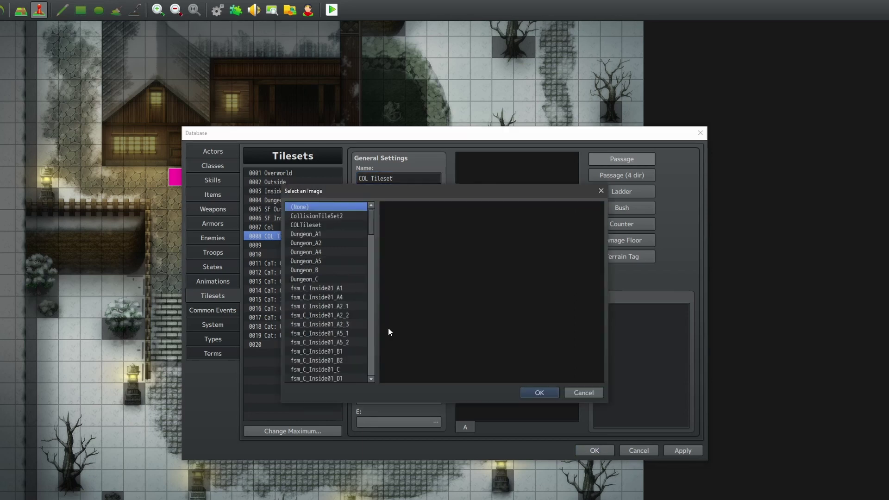
left_click(323, 225)
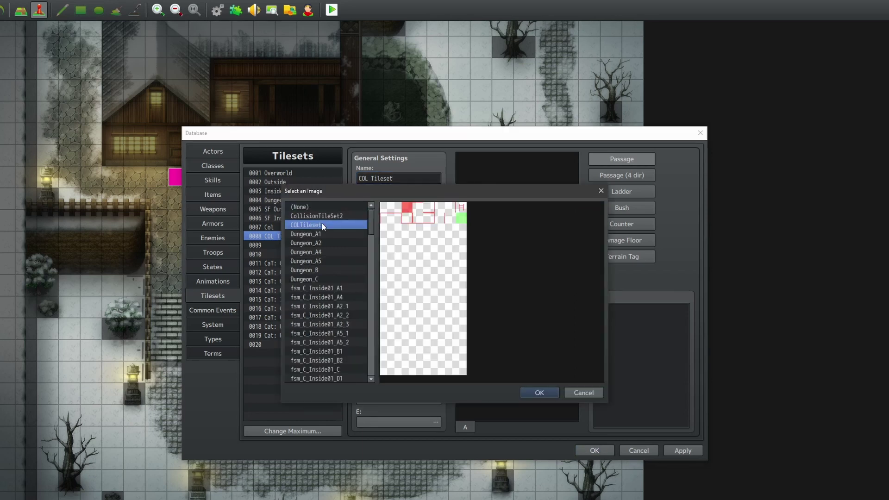
left_click(527, 390)
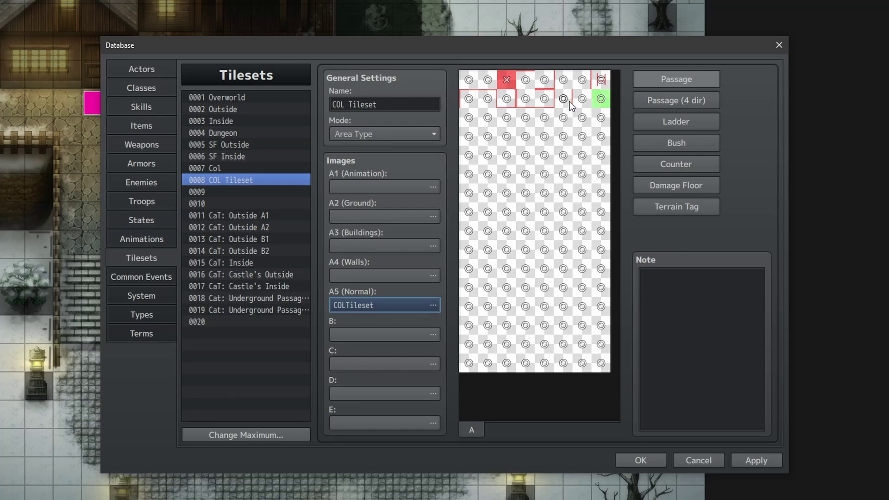
Set the wall tiles' four-direction passage to match their red borders and save the database changes.
left_click(700, 102)
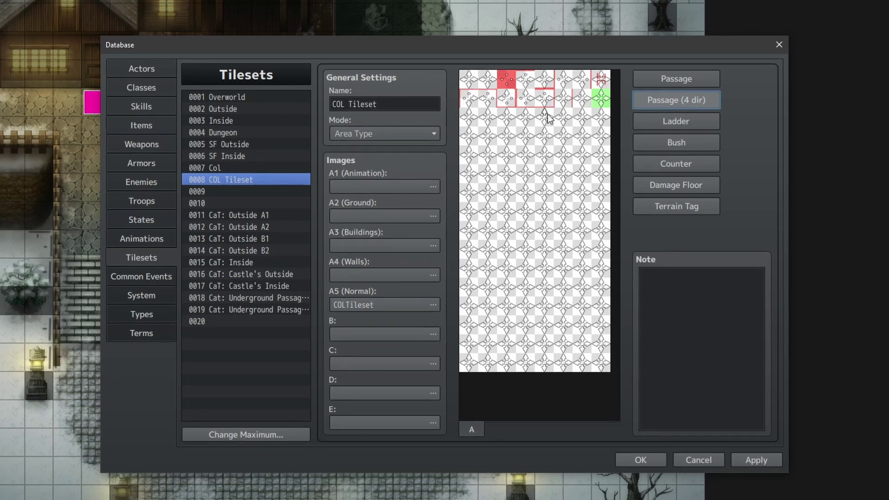
left_click(653, 460)
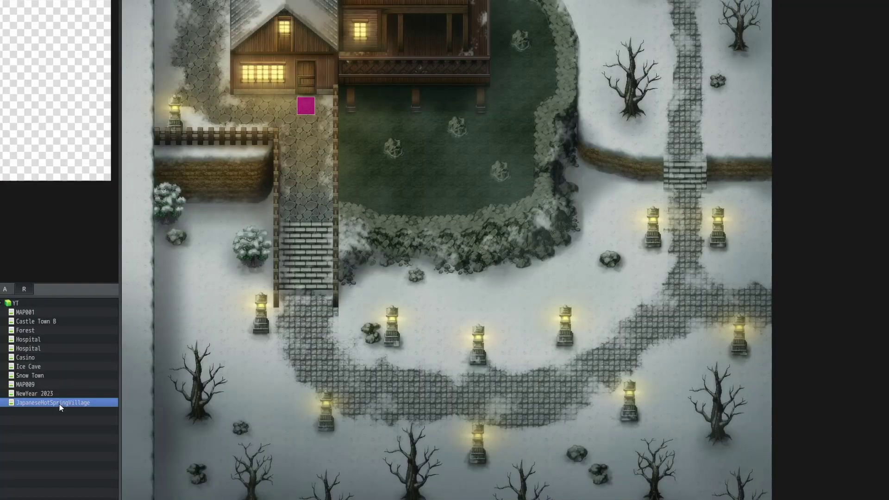
Change the JapaneseHotSpringVillage map's tileset to 0008 COL Tileset in its map properties.
double_click(60, 404)
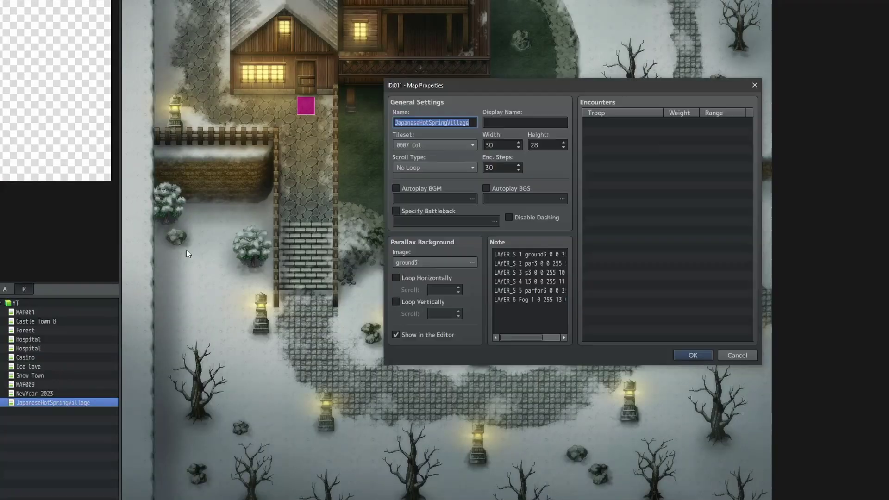
left_click(441, 146)
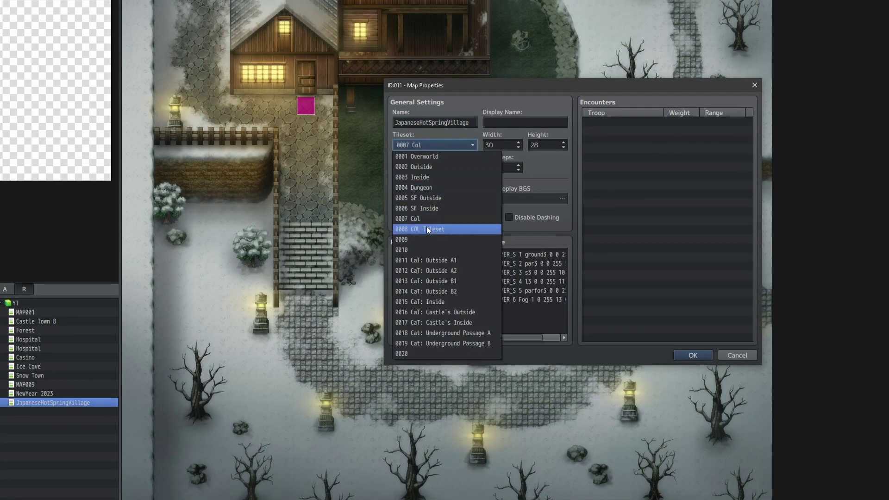
left_click(426, 227)
left_click(684, 354)
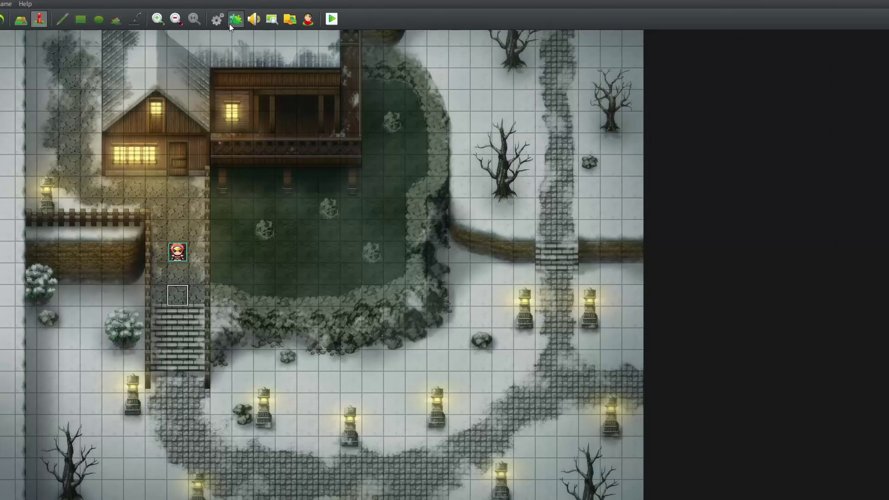
Add the YEP_RegionRestrictions plugin to the project.
left_click(236, 19)
double_click(330, 275)
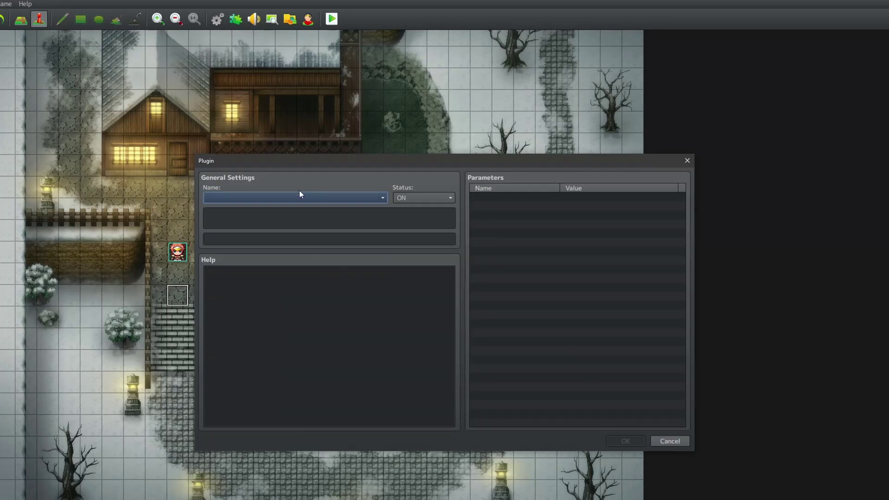
left_click(295, 197)
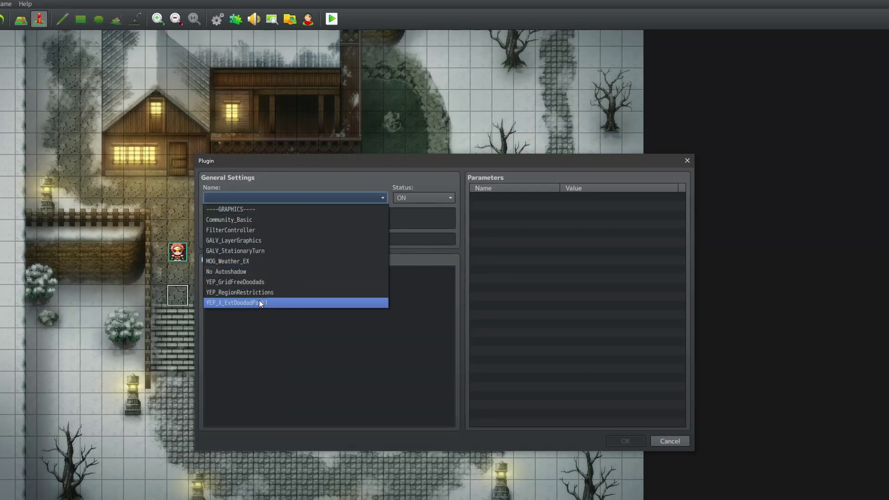
left_click(279, 292)
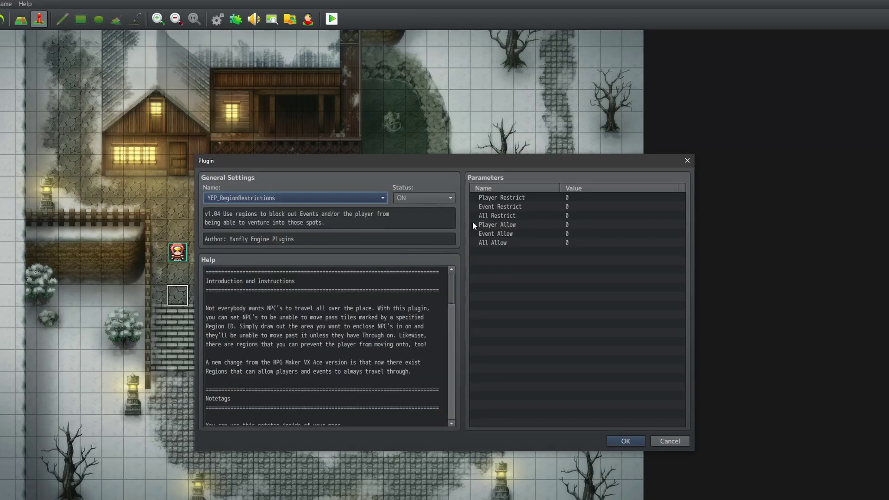
Set the plugin's Player Restrict region to 1, Event Restrict to 2 and All Restrict to 3.
double_click(568, 198)
type("1")
left_click(488, 345)
double_click(569, 207)
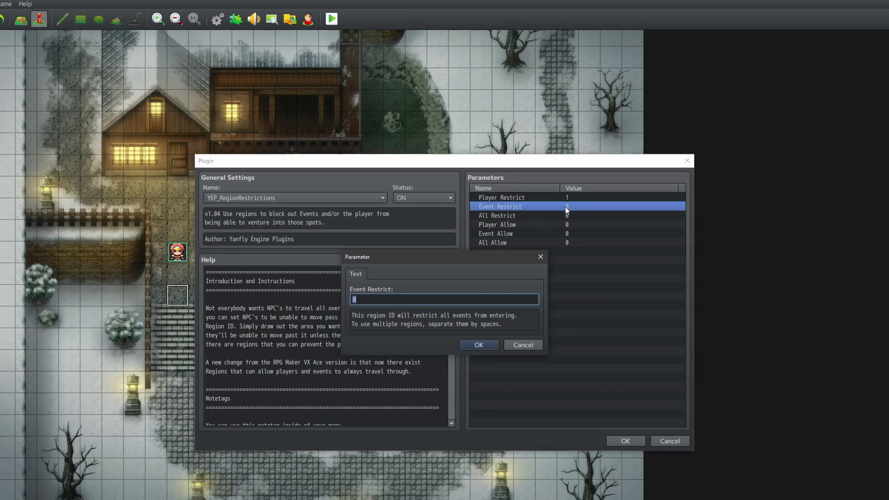
type("2")
left_click(493, 344)
double_click(569, 215)
type("3")
left_click(478, 345)
Set Player Allow to 4 and Event Allow to 5, keep All Allow at 0, and save the plugin settings.
double_click(574, 224)
type("4")
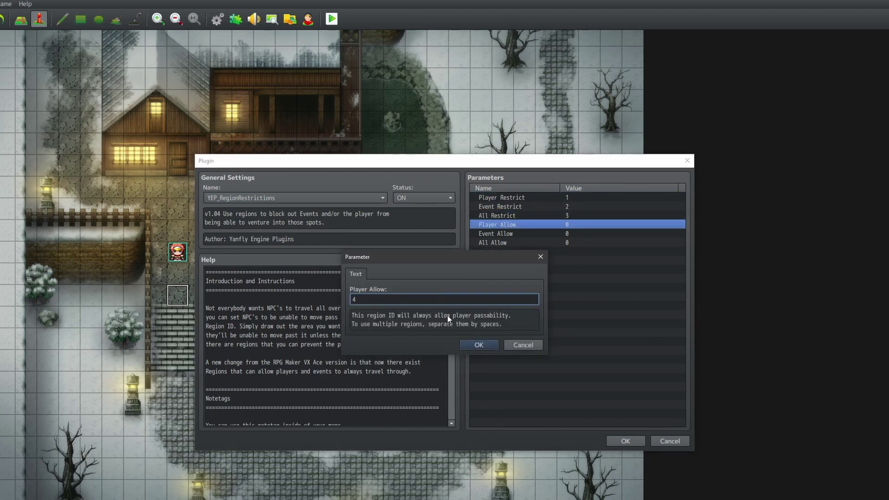
left_click(477, 344)
double_click(567, 227)
key("Return")
double_click(567, 233)
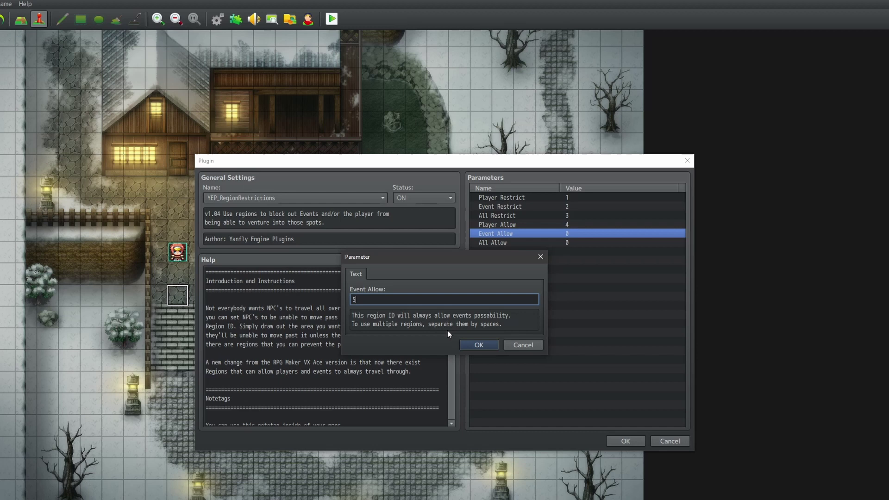
key("Return")
double_click(565, 243)
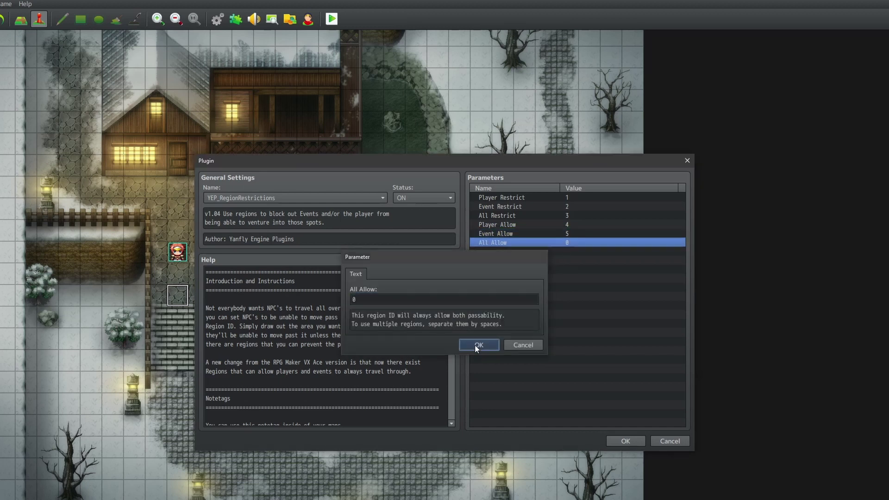
left_click(479, 345)
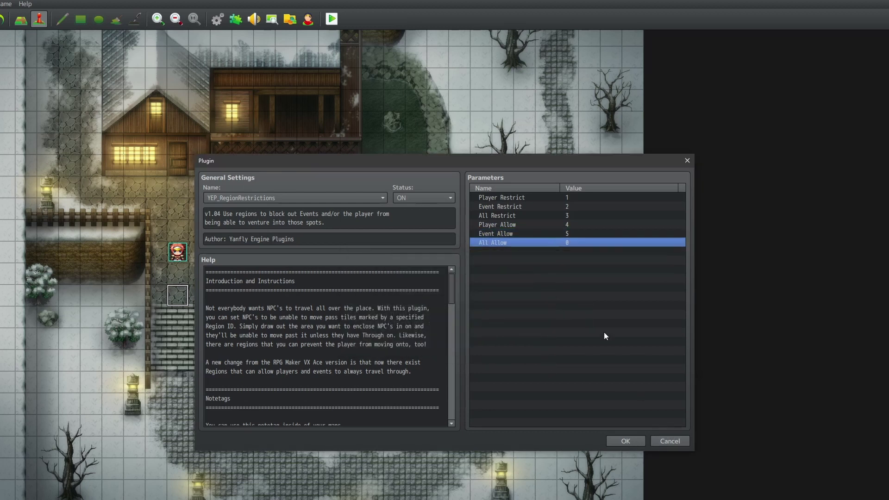
left_click(631, 439)
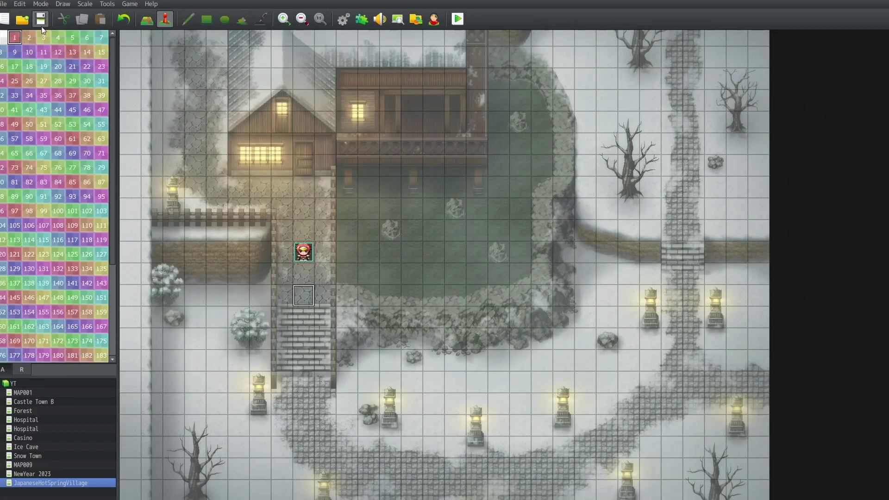
Paint region 3 as rectangles over the cabin and the lower part of the hot spring pool.
left_click(43, 37)
left_click(147, 19)
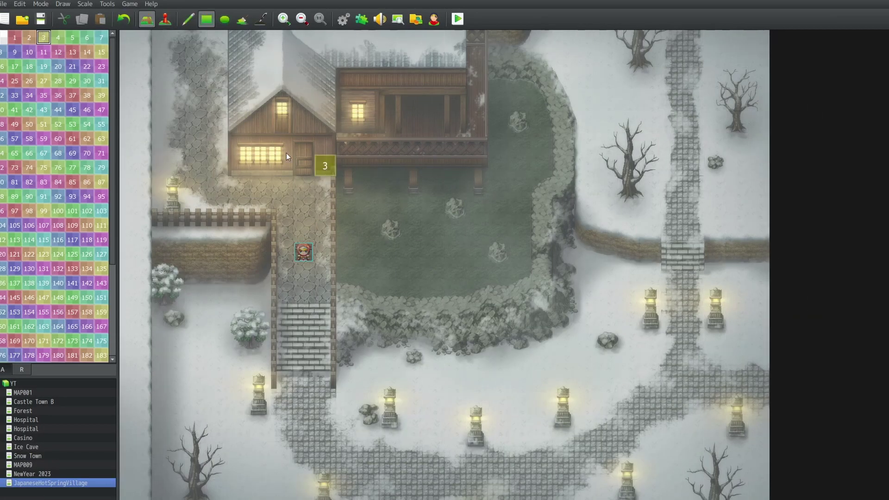
left_click_drag(286, 152, 235, 44)
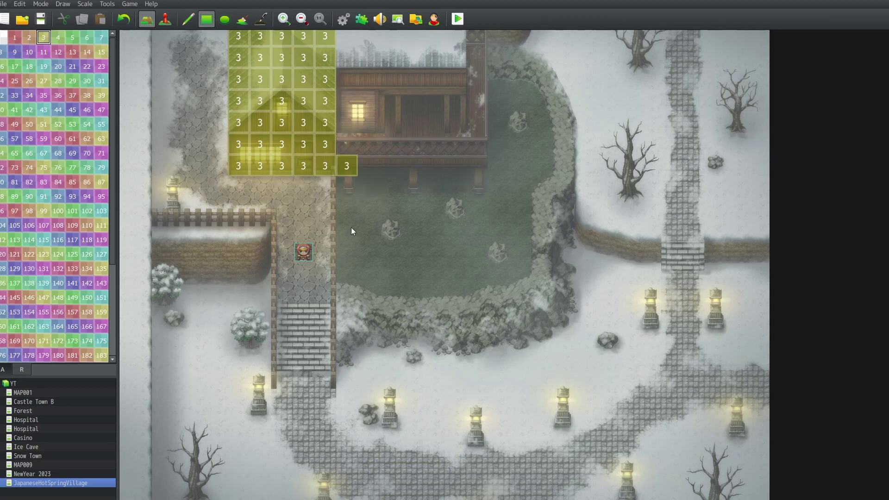
mouse_move(351, 231)
left_mouse_down()
mouse_move(555, 326)
mouse_move(351, 339)
left_mouse_up()
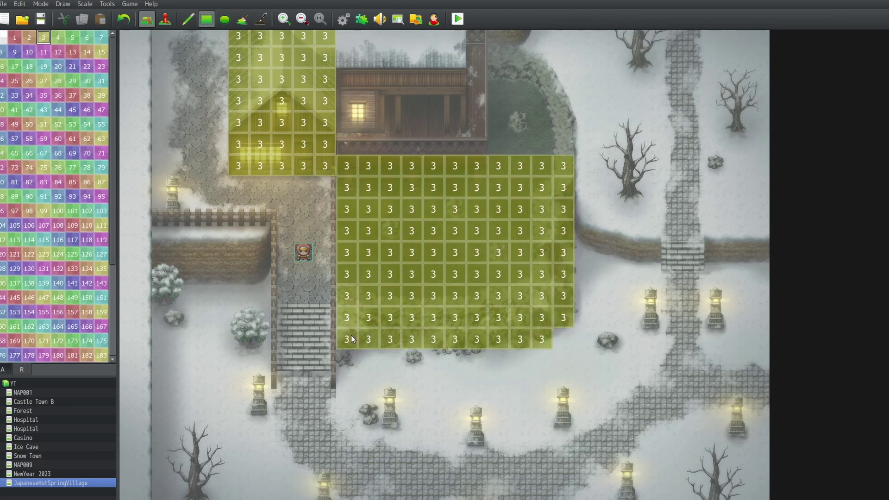
Extend region 3 over the pool's upper part and the wooden building beside the cabin, undoing the ill-fitting rectangle.
mouse_move(569, 143)
left_mouse_down()
mouse_move(360, 92)
mouse_move(375, 148)
left_mouse_up()
left_click_drag(411, 79, 534, 138)
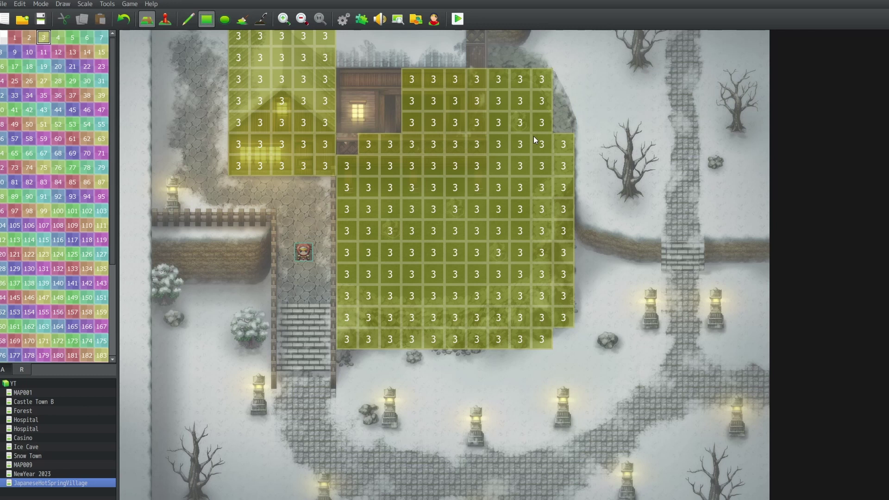
key("ctrl+z")
left_click_drag(352, 146, 416, 40)
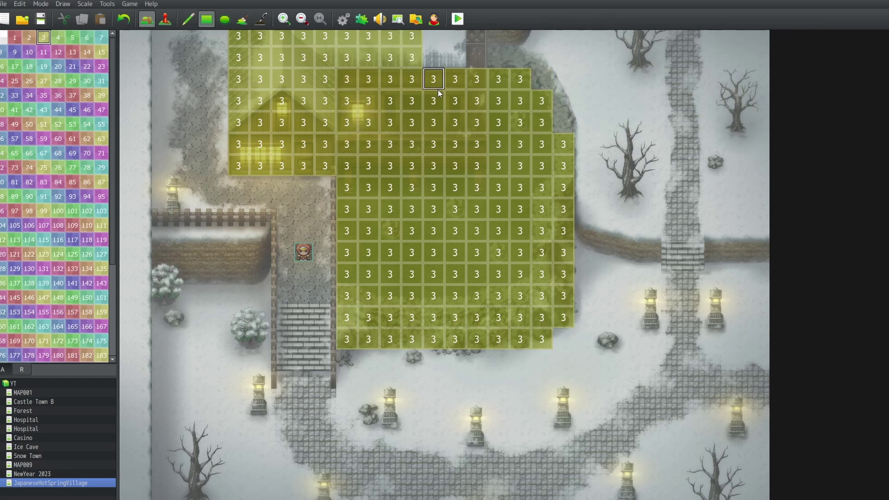
Cover the tiles above the wooden building and the cabin roof with region 3.
left_click_drag(477, 81, 426, 24)
left_click_drag(498, 39, 520, 37)
scroll(515, 88, "up", 1)
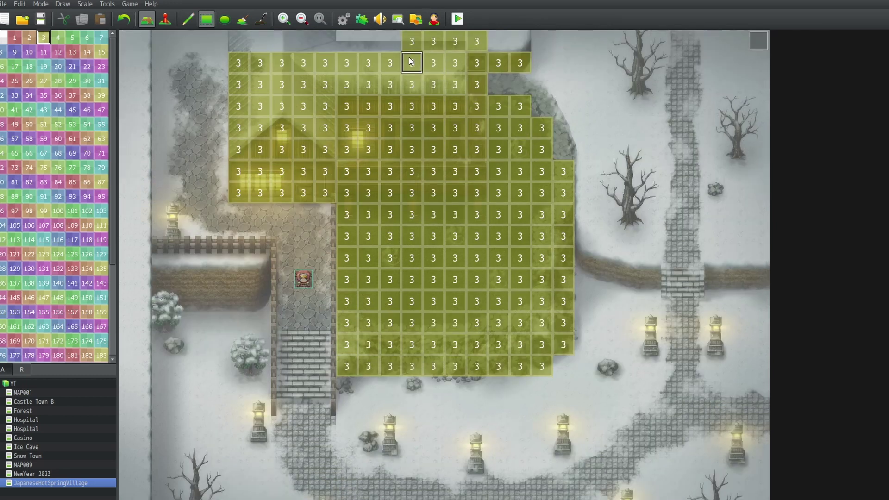
left_click_drag(409, 60, 264, 42)
Paint region 3 along the map's left border, over the ledge below the fence and along both sides of the stairs.
mouse_move(138, 40)
left_mouse_down()
mouse_move(130, 491)
mouse_move(152, 35)
left_mouse_up()
scroll(285, 301, "down", 1)
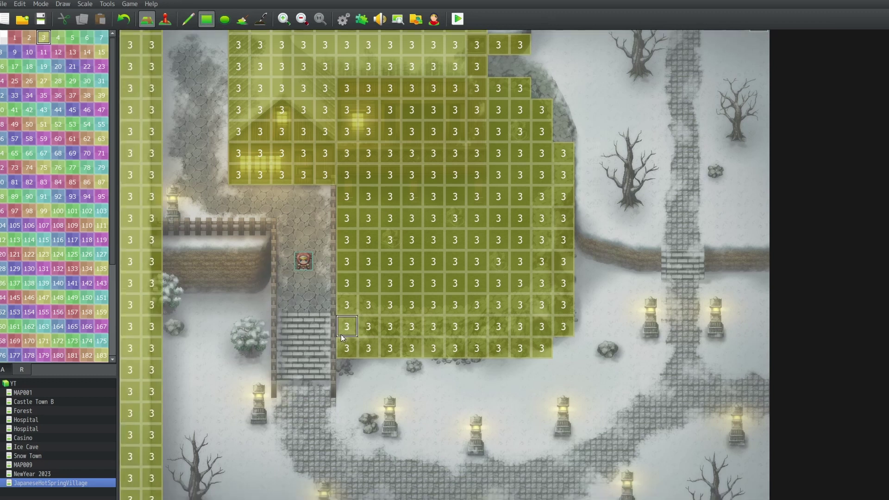
mouse_move(343, 373)
left_mouse_down()
mouse_move(260, 391)
mouse_move(257, 248)
mouse_move(192, 235)
mouse_move(159, 279)
left_mouse_up()
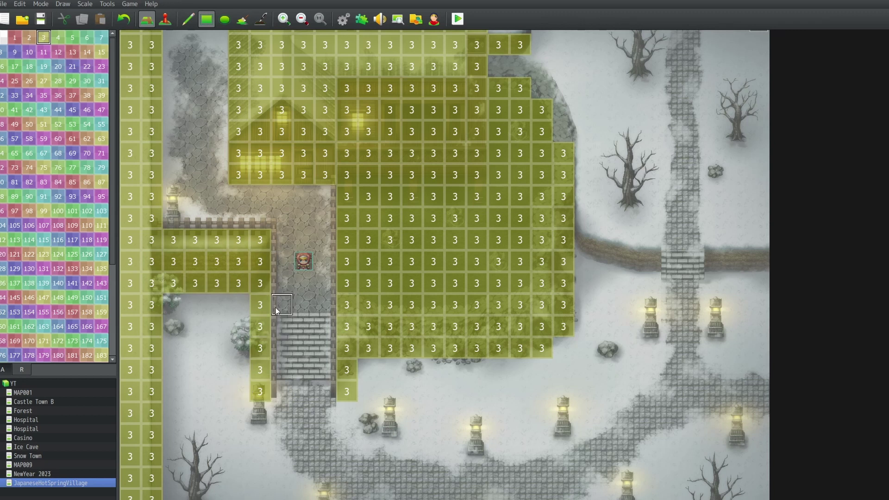
Paint region 3 over the bush beside the stairs, the bare tree bases and the lantern bases flanking the eastern path.
left_click(237, 343)
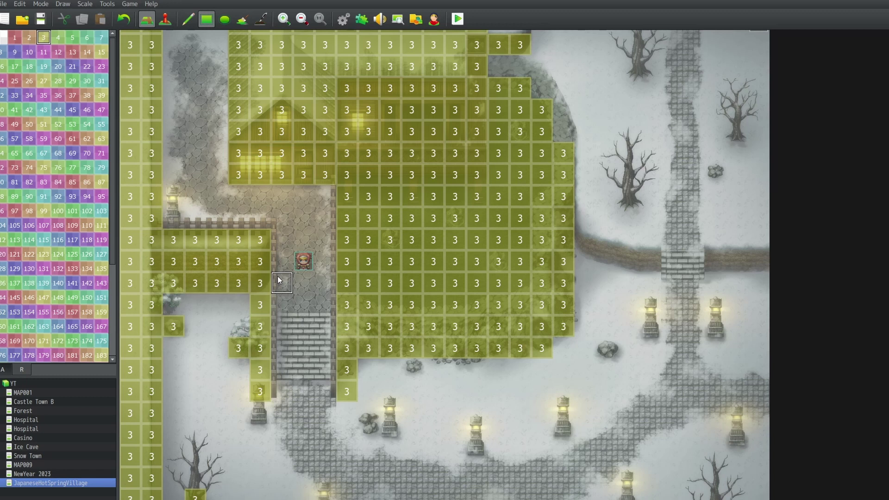
left_click(742, 133)
left_click(638, 67)
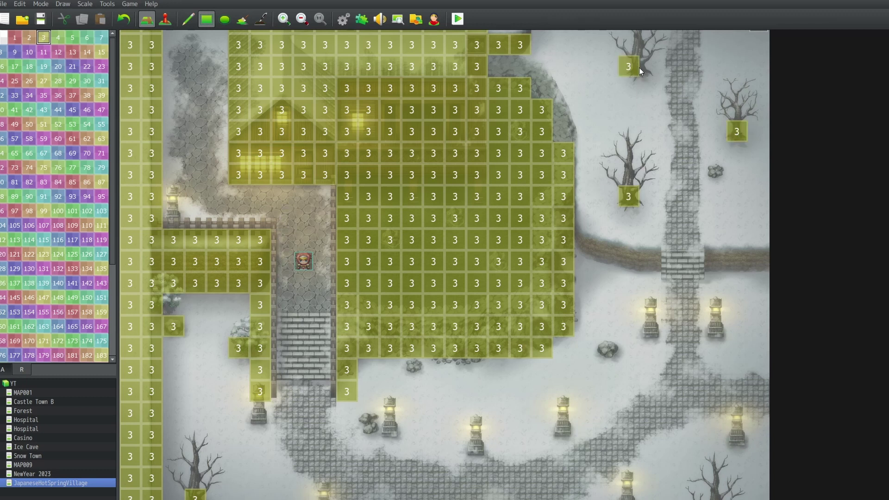
left_click(650, 330)
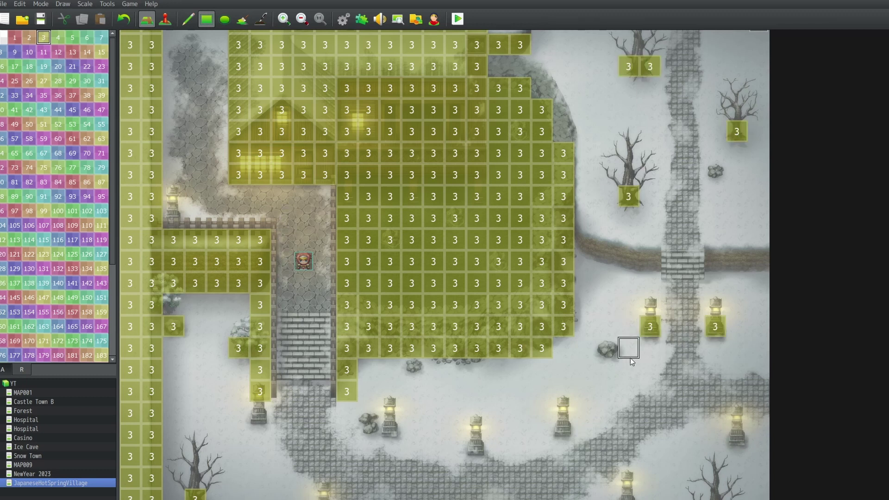
Mark the rock south-east of the hot spring and the lanterns along the curved path's inner edge with region 3.
left_click(607, 351)
left_click(561, 415)
left_click(477, 436)
left_click(384, 410)
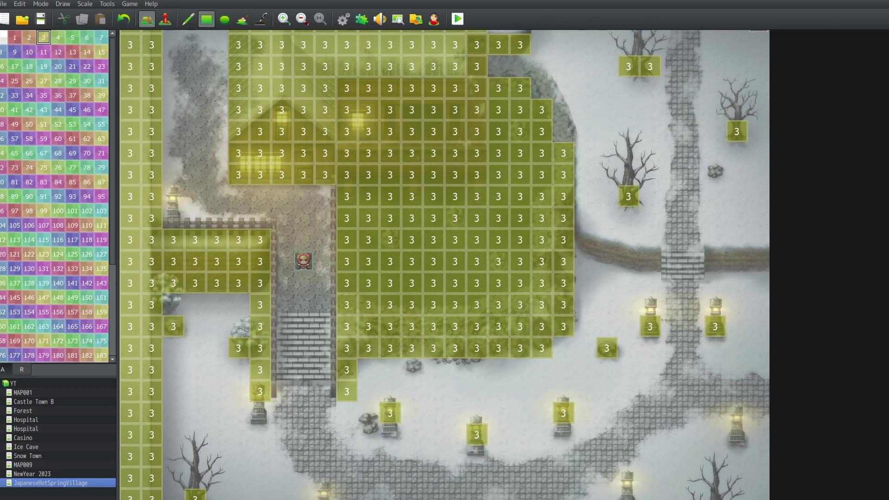
scroll(278, 417, "up", 1)
left_click(173, 235)
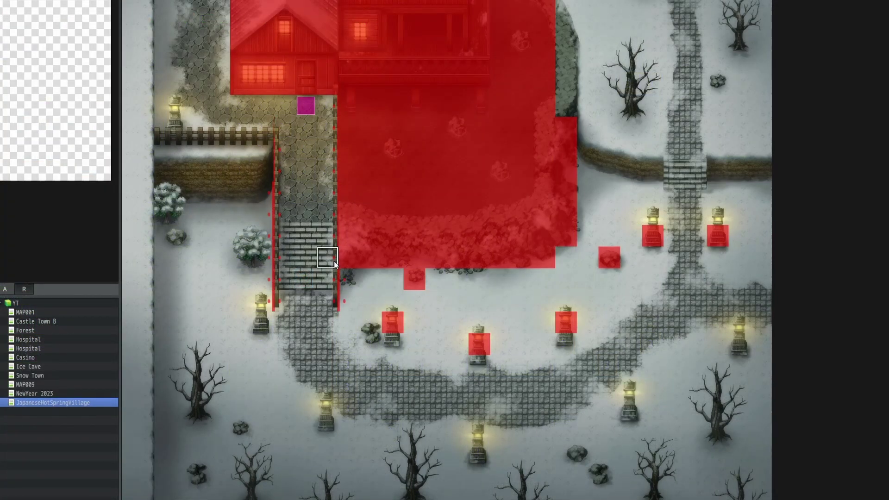
Cover the ledge below the fence, the map's left border and the lantern above the fence with the red collision tile.
mouse_move(262, 192)
left_mouse_down()
mouse_move(177, 170)
mouse_move(154, 148)
left_mouse_up()
left_click_drag(132, 498, 154, 2)
left_click(176, 129)
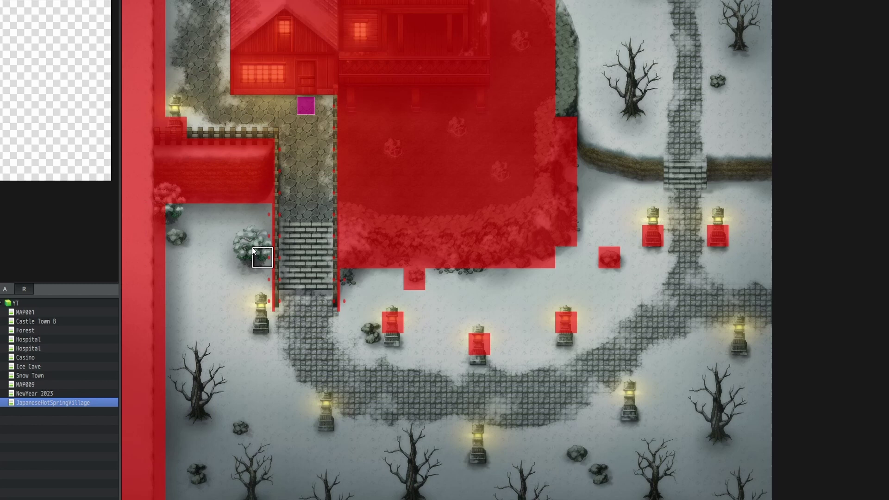
Place red collision tiles on the bushes and rock beside the stairs, the lower-left tree and the nearby lanterns.
left_click_drag(254, 250, 241, 257)
left_click_drag(176, 235, 176, 214)
left_click(263, 322)
left_click(197, 409)
left_click(327, 409)
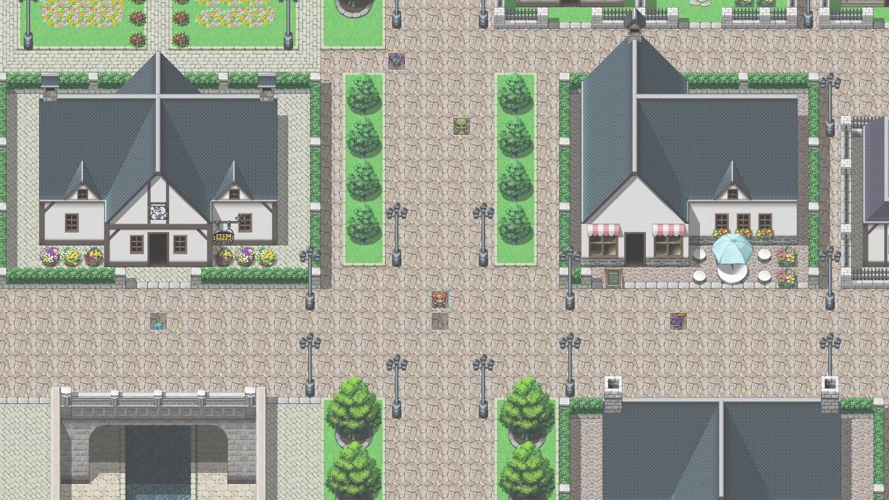
Playtest the town map, walking the character around the paved square to check its free movement.
mouse_move(332, 277)
left_mouse_down()
mouse_move(469, 357)
mouse_move(557, 389)
left_mouse_up()
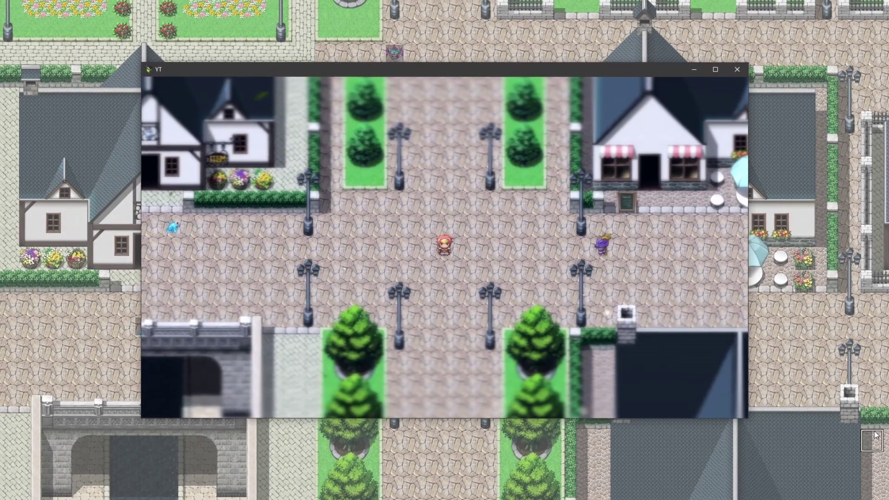
key("Down")
key("Right")
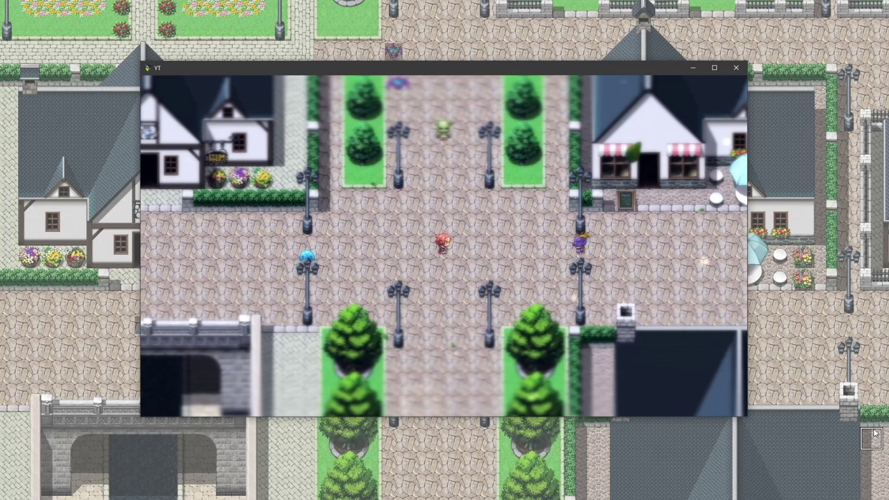
key("Left")
key("Right")
key("Left")
key("Right")
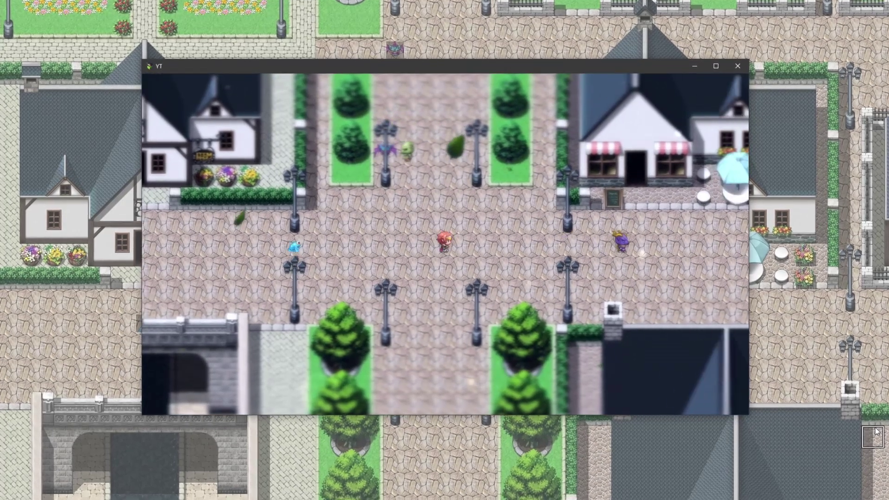
key("Left")
key("Right")
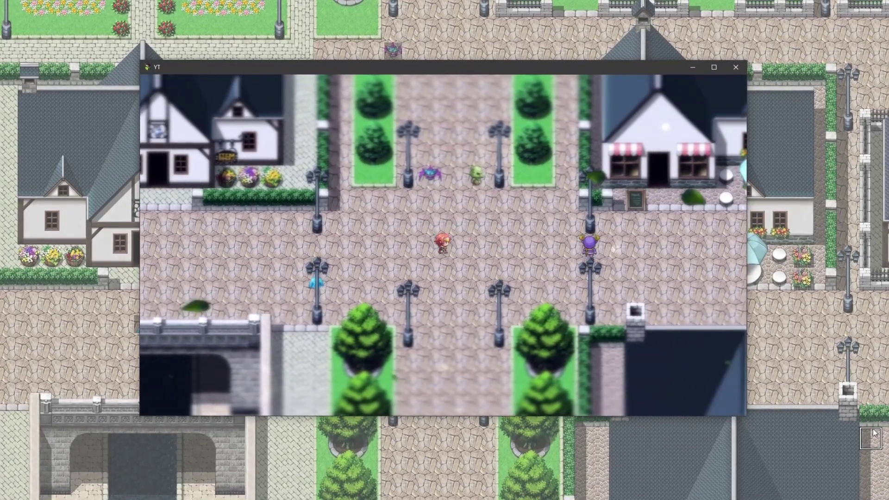
key("Down")
key("Left")
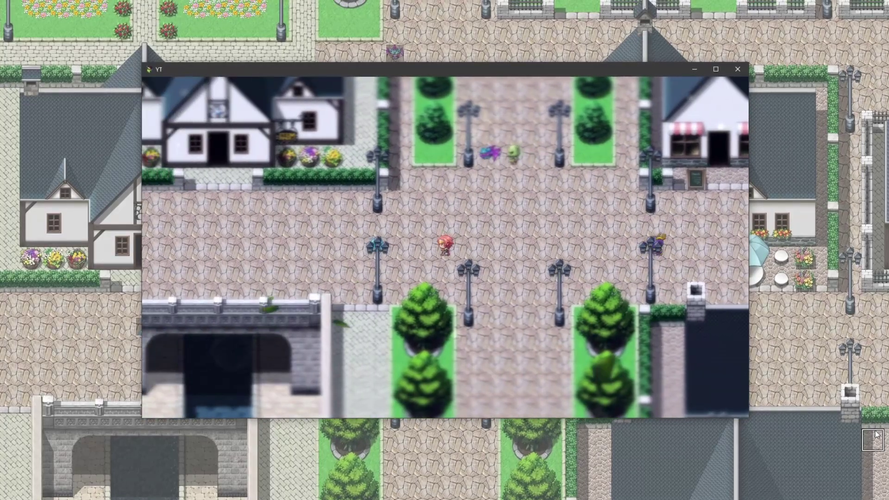
key("Up")
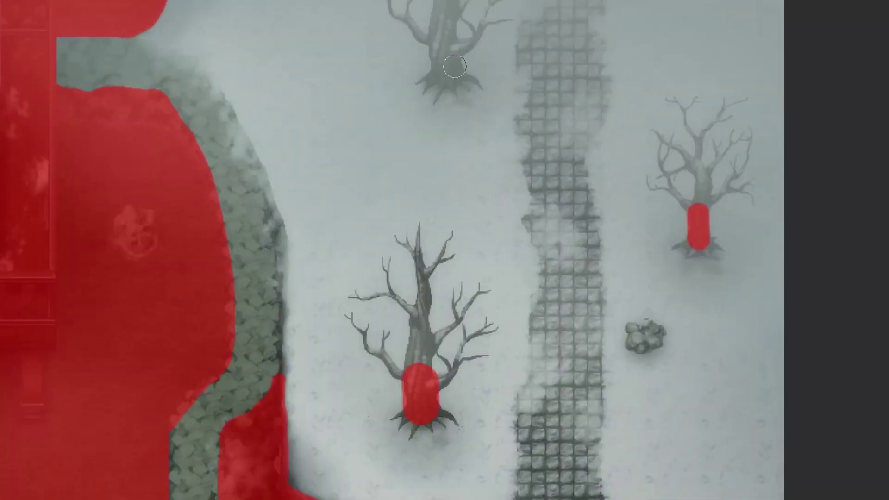
Paint red collision over the uppermost tree's trunk, the rock beside the path and the ledge east of the small stairs.
left_click_drag(446, 51, 445, 71)
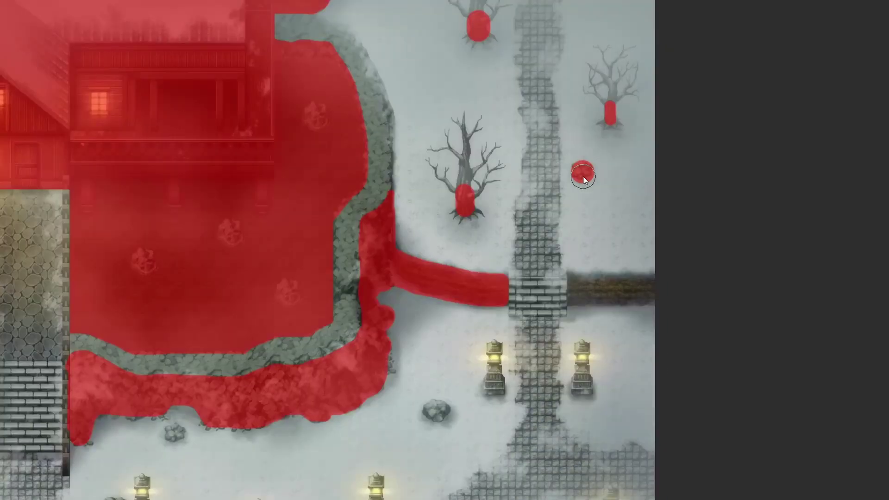
left_click_drag(566, 288, 654, 288)
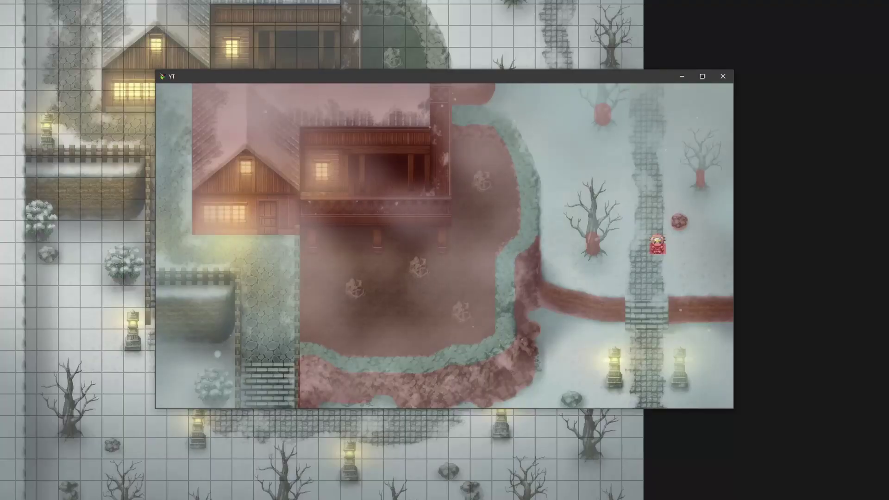
Playtest the village with the collision overlay shown, walking the character from the stone path to the hot spring's rocky rim.
key("Down")
key("Left")
key("Up")
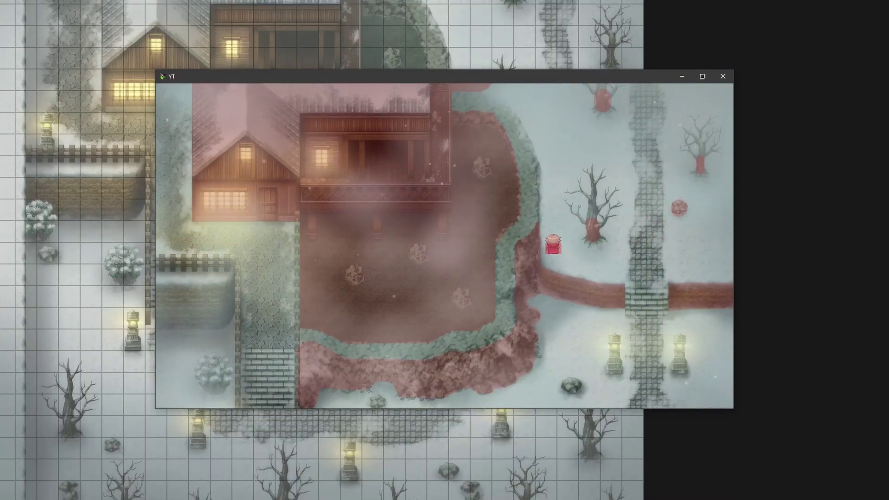
key("Left")
key("Up")
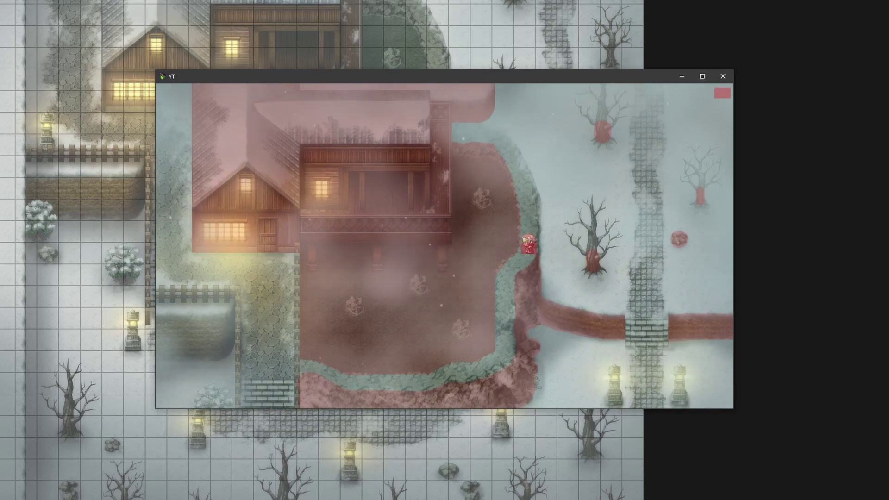
Walk the character along the rocky rim to the wooden building's corner and back to test the pool's collisions.
key("Up")
key("Up")
key("Left")
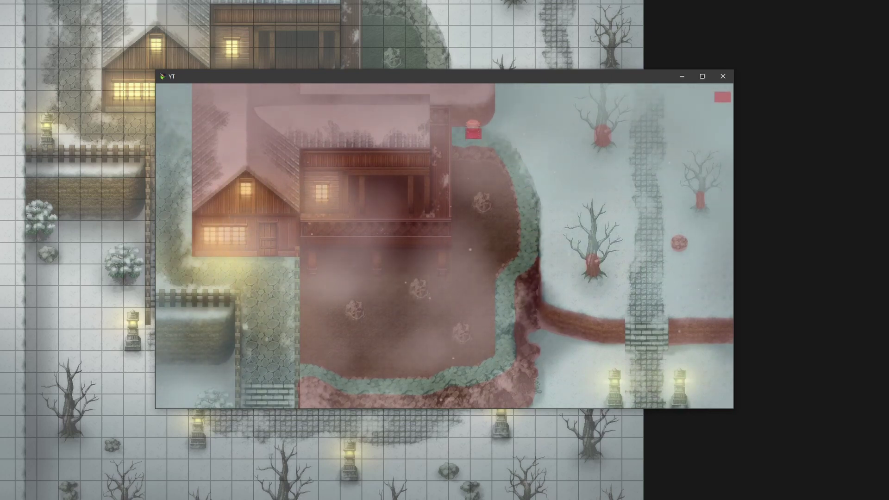
key("Right")
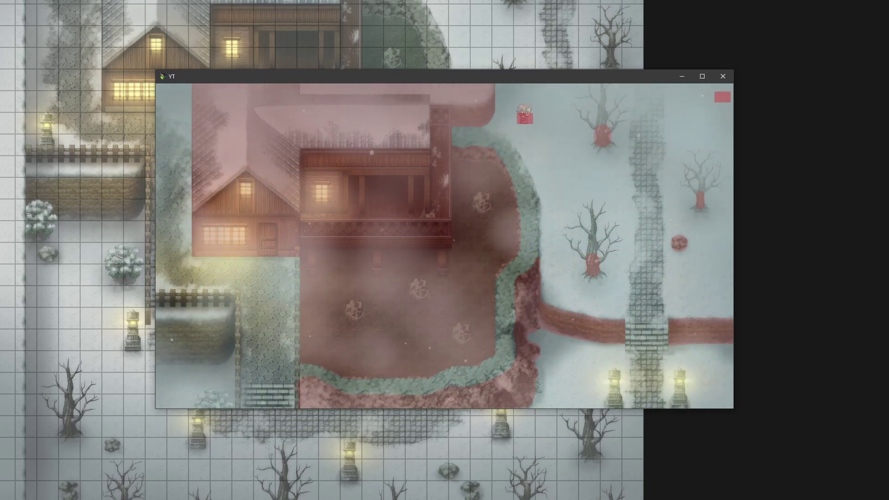
key("Down")
key("Left")
key("Left")
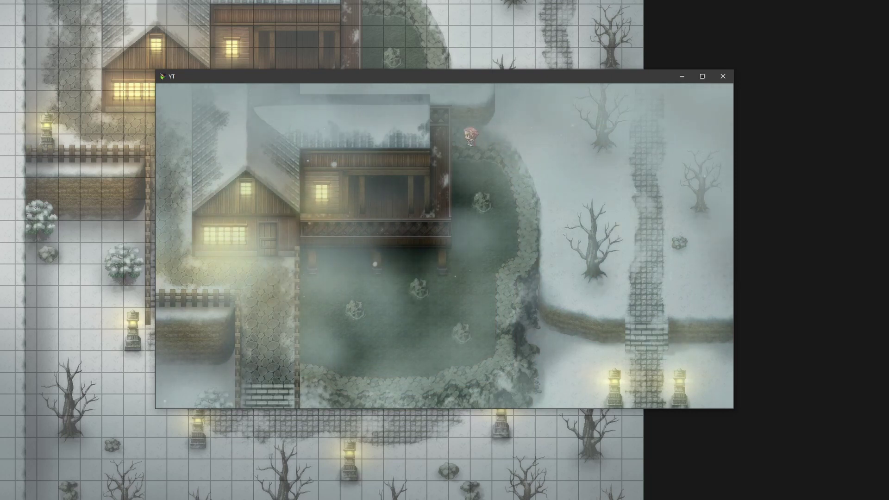
Test the collisions of the two bare trees between the hot spring and the path by walking around them.
key("Up")
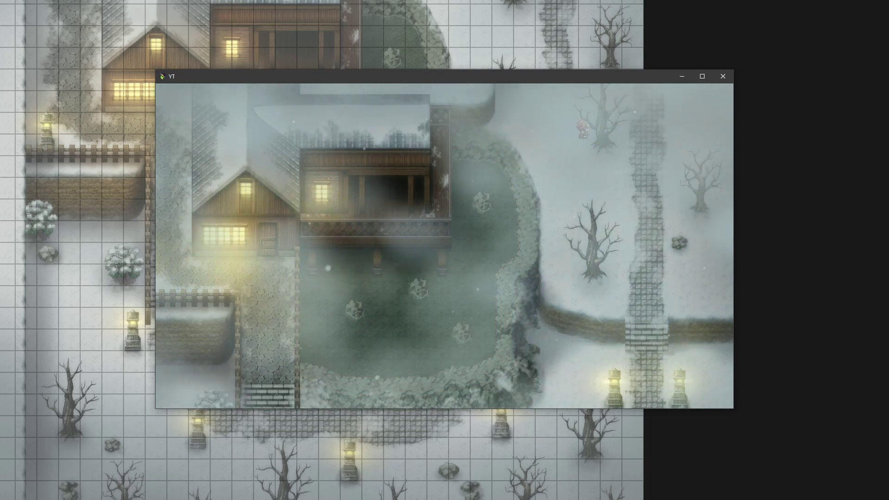
key("Down")
key("Right")
key("Up")
key("Down")
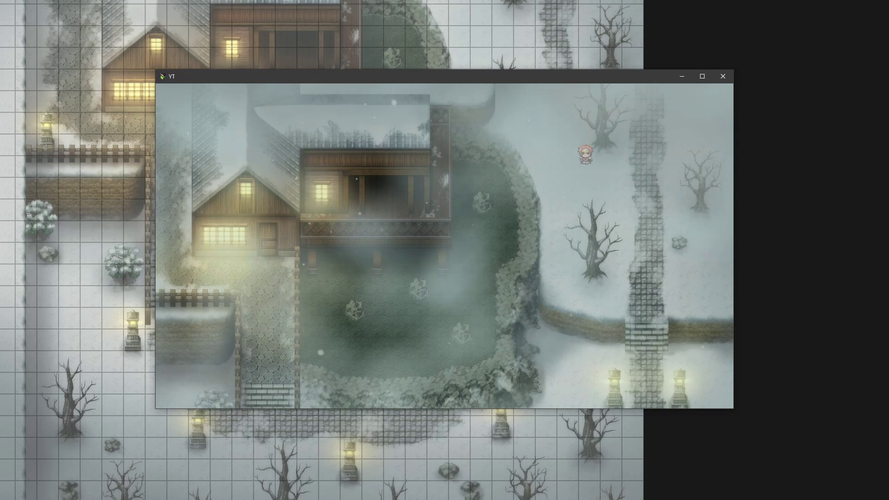
key("Left")
key("Right")
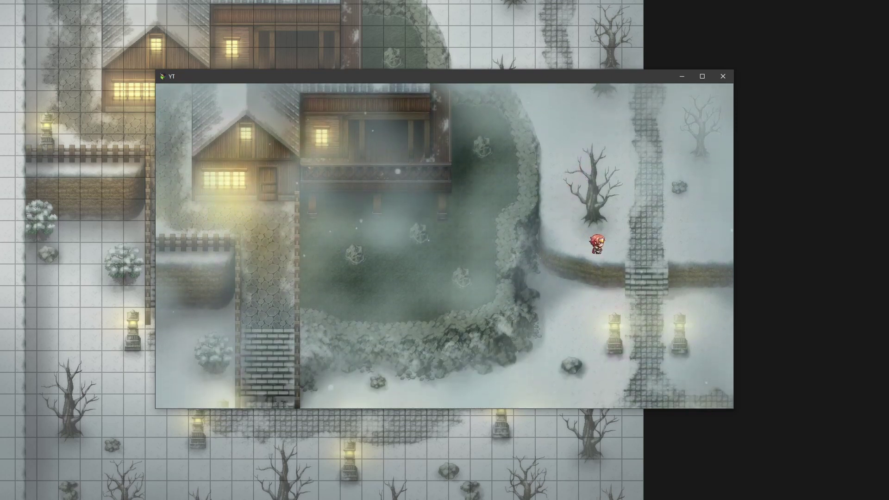
key("Up")
key("Down")
key("Left")
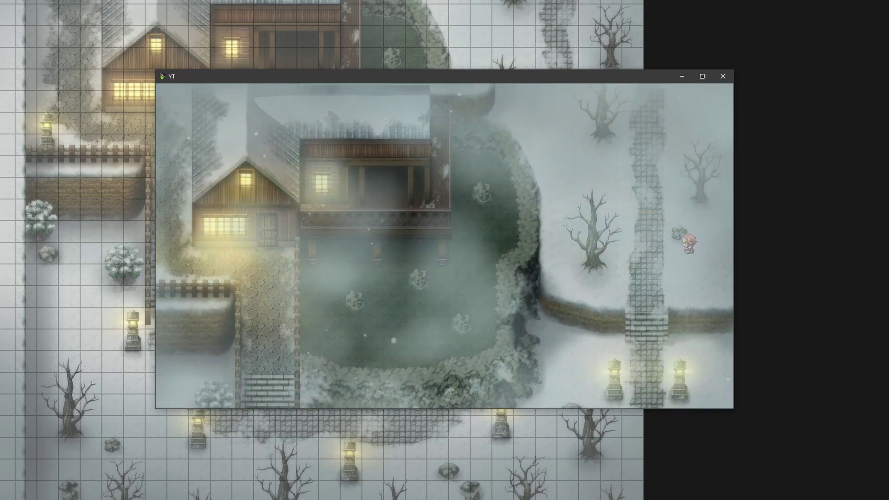
Walk the character around the rock and the bare tree east of the path to test their collisions.
key("Up")
key("Right")
key("Up")
key("Left")
key("Left")
key("Up")
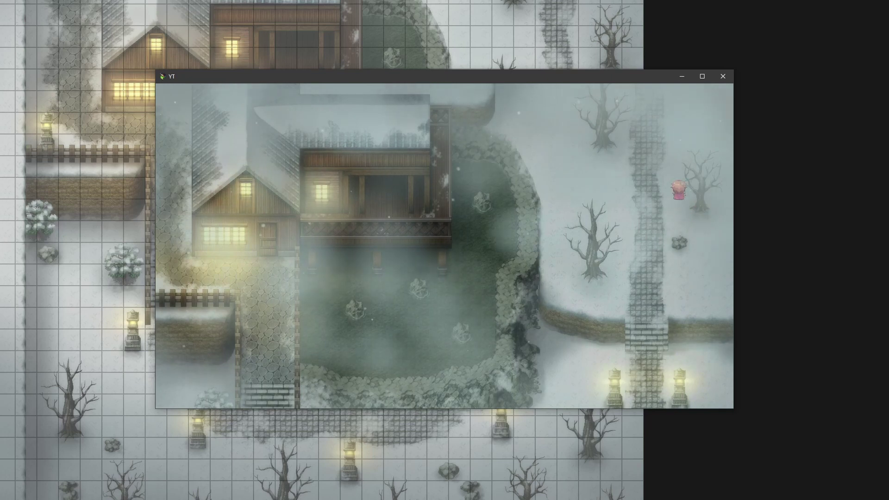
key("Right")
key("Up")
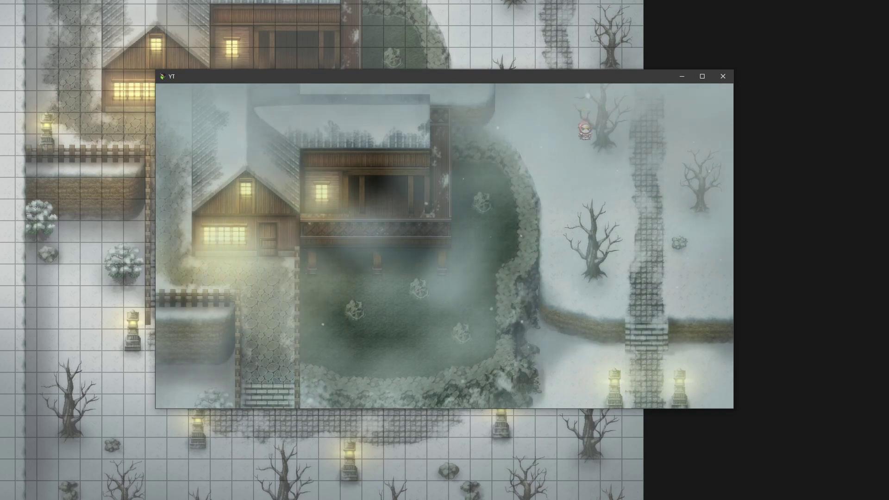
Walk the character down the small stairs, past the lantern and rock, and along the bushes below the hot spring.
key("Down")
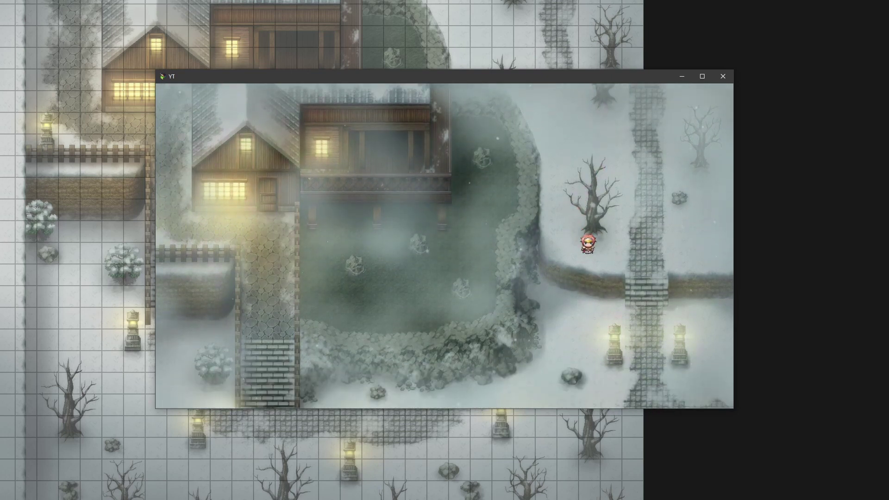
key("Right")
key("Down")
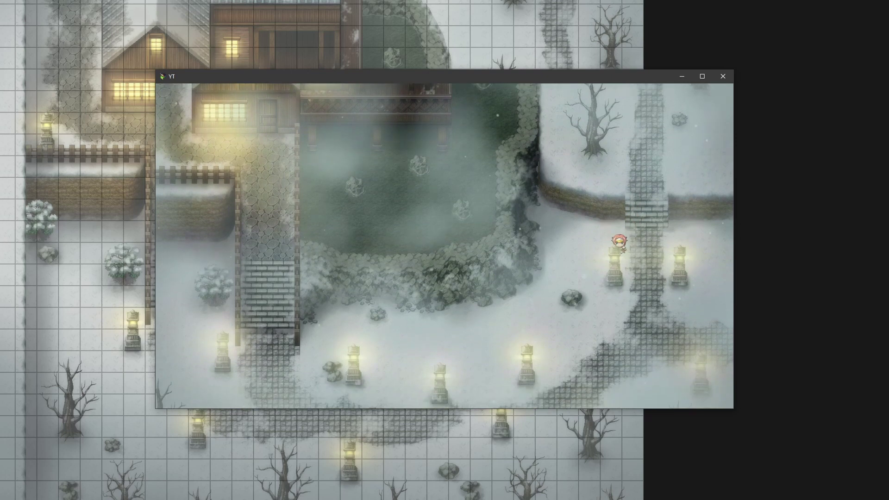
key("Down")
key("Left")
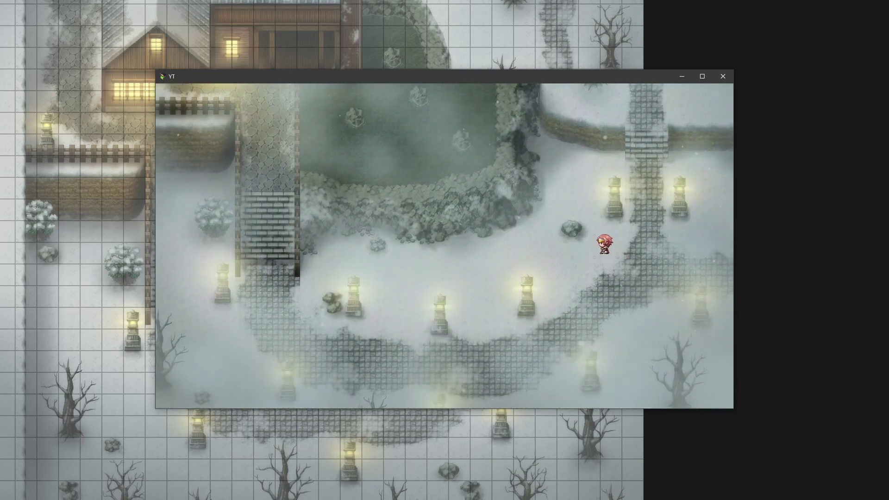
key("Left")
key("Up")
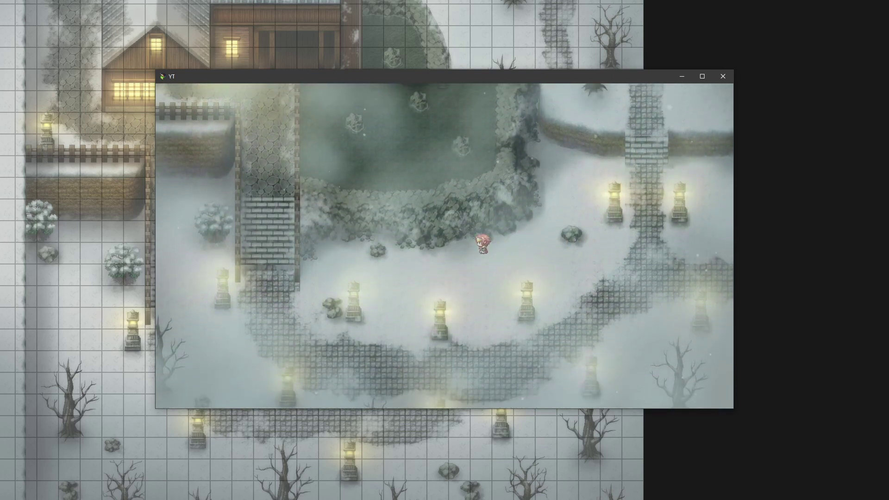
key("Left")
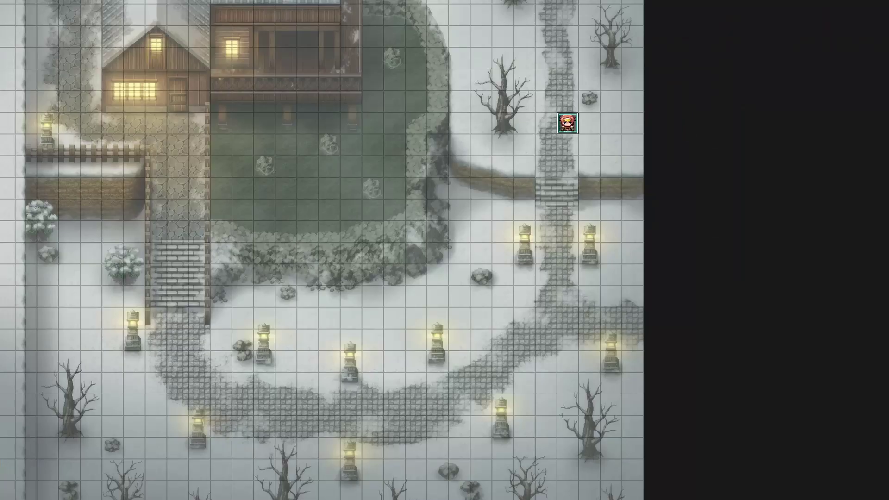
Add the tag <cm:col2> as the first line of the JapaneseHotSpringVillage map's note.
key("space")
left_click(374, 280)
key("ctrl+a")
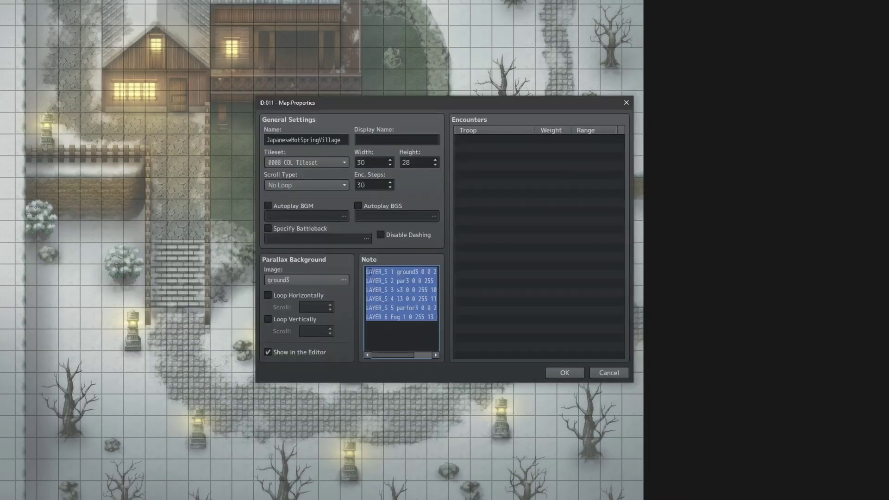
left_click(372, 274)
key("Return")
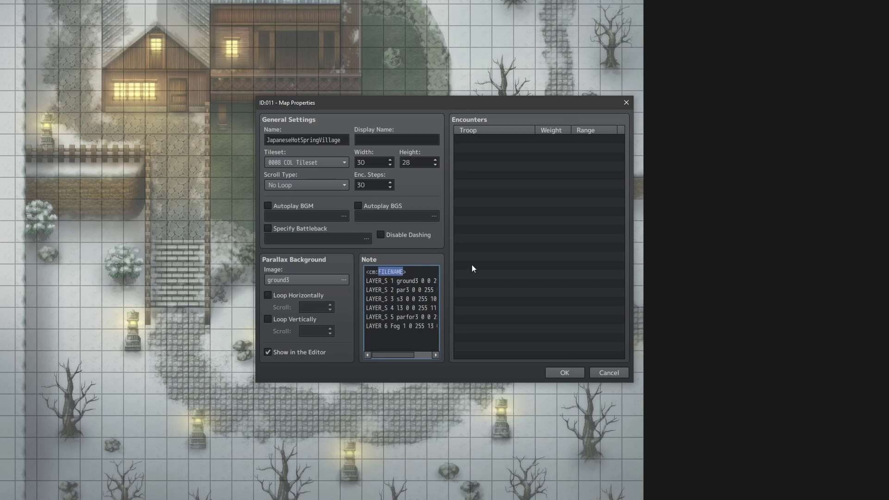
type("col2")
left_click(563, 372)
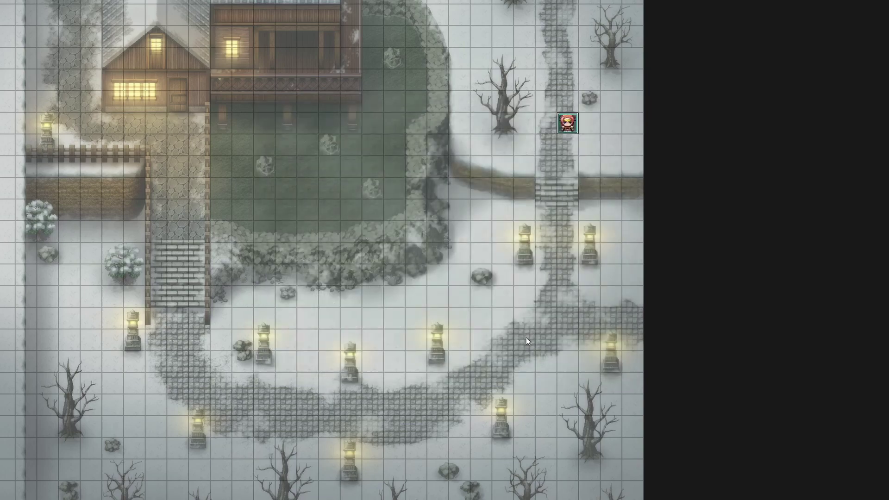